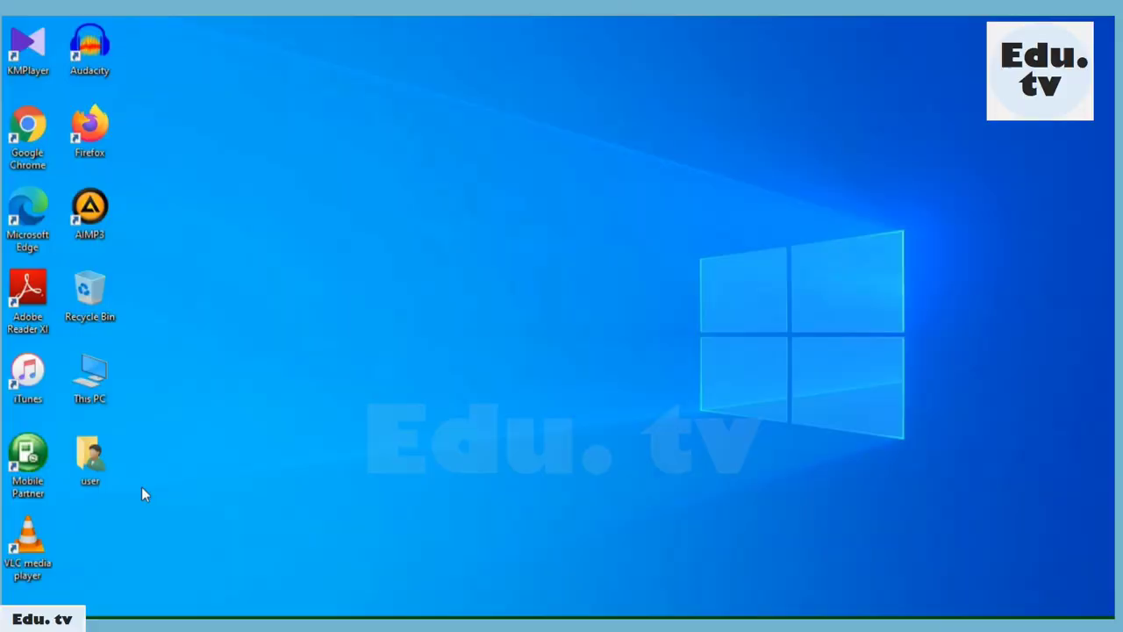
# Run Autorun from the EIS disc in DVD drive G: and start the ESET Security installation.
pyautogui.doubleClick(90, 379)
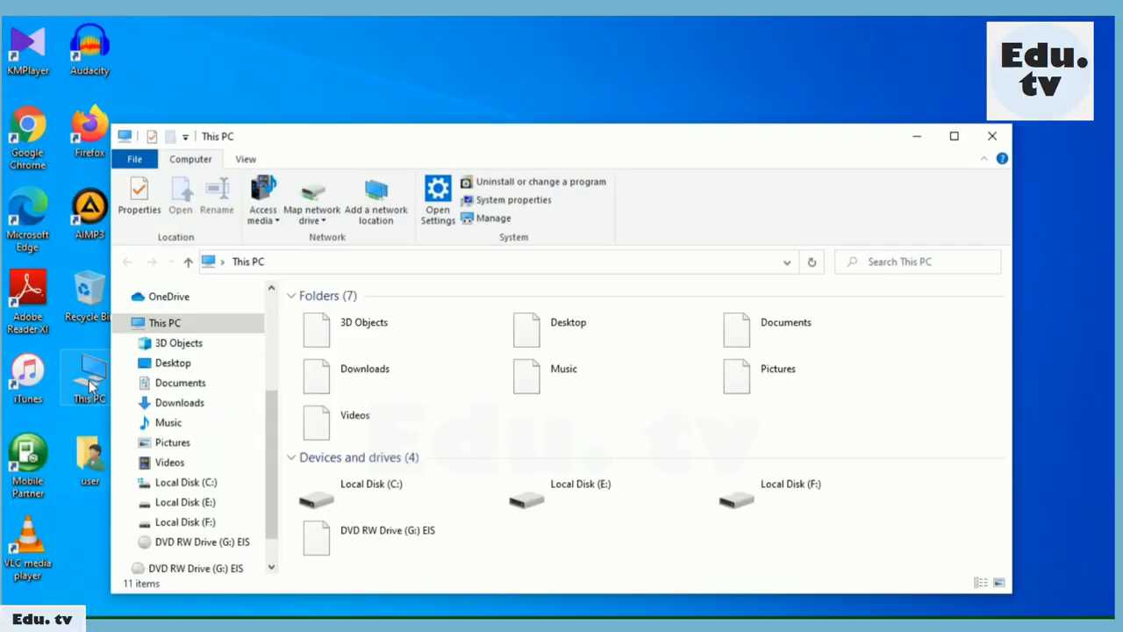
pyautogui.click(954, 136)
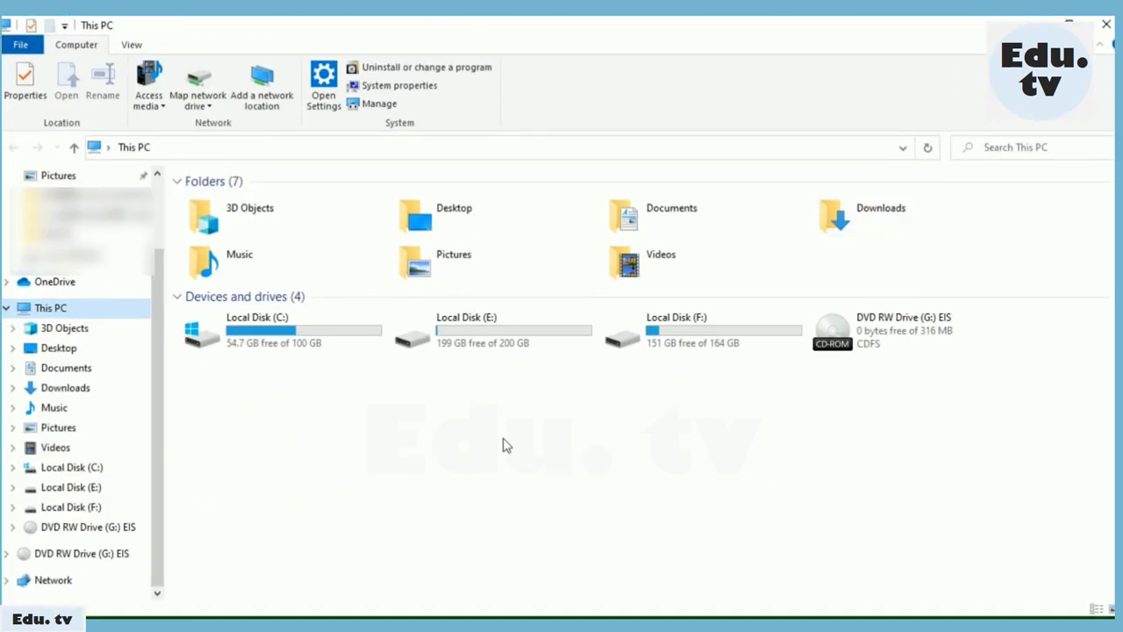
pyautogui.doubleClick(849, 335)
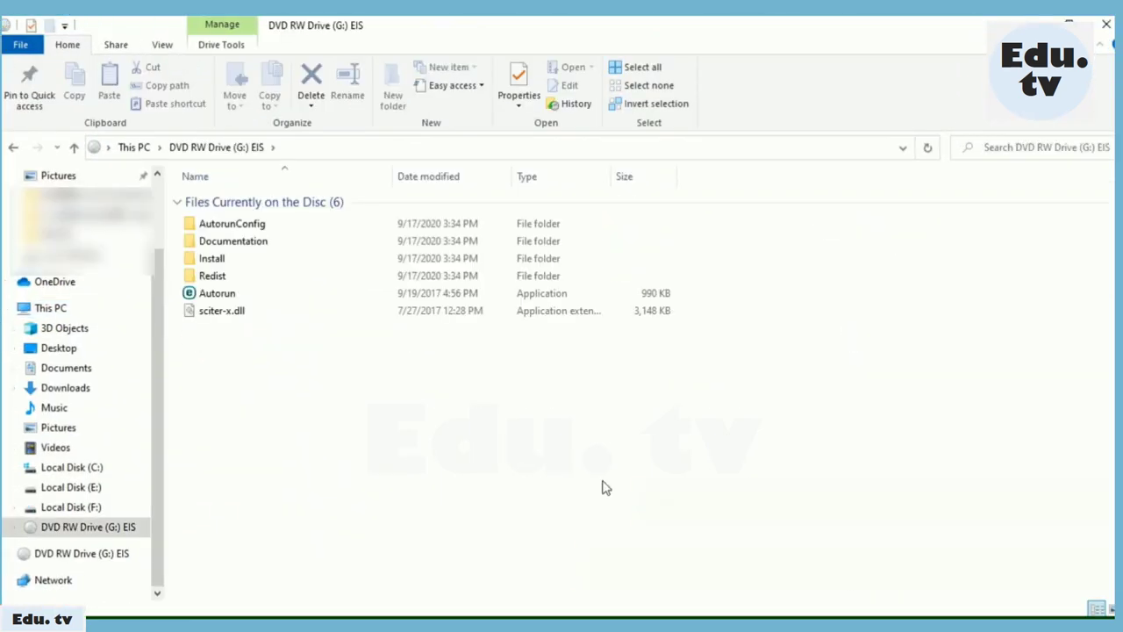
pyautogui.click(197, 299)
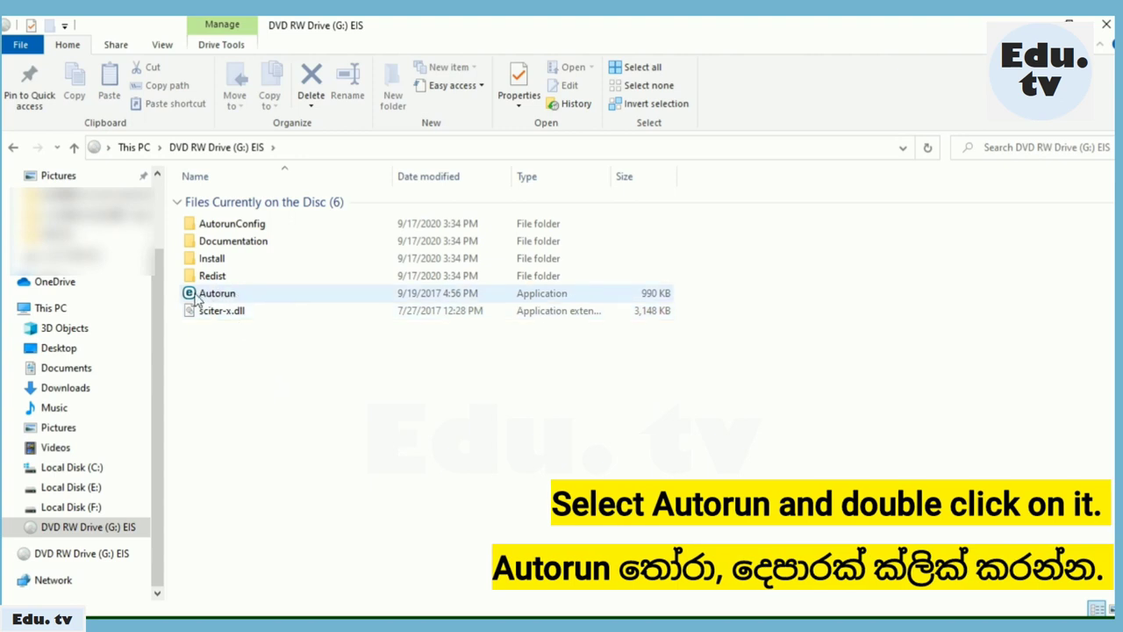
pyautogui.click(202, 300)
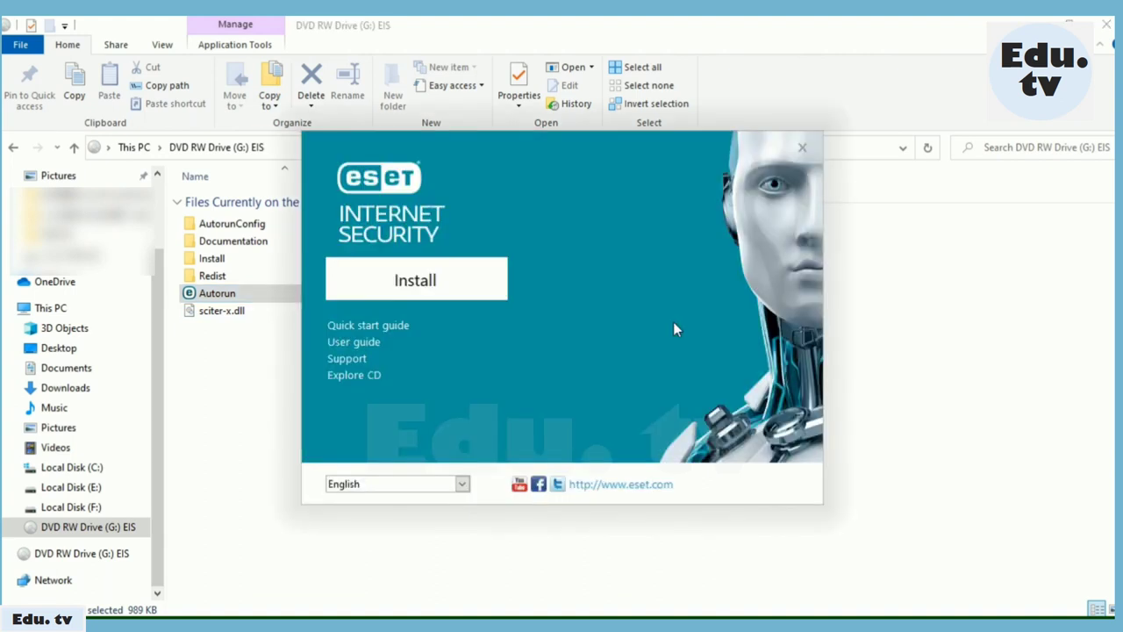
pyautogui.click(417, 285)
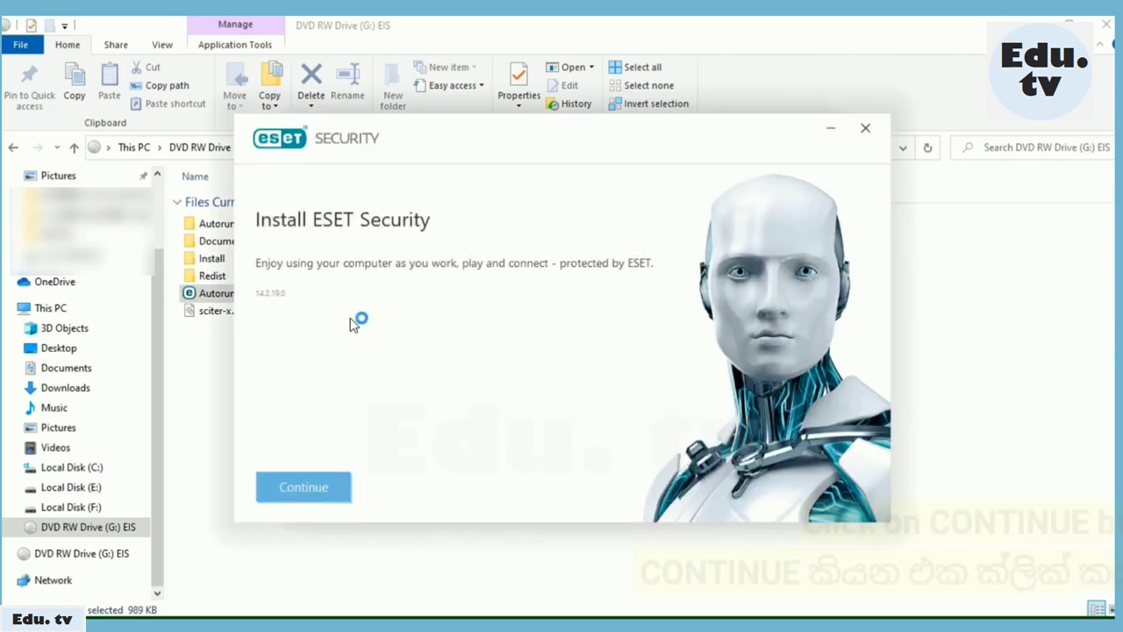
pyautogui.click(304, 489)
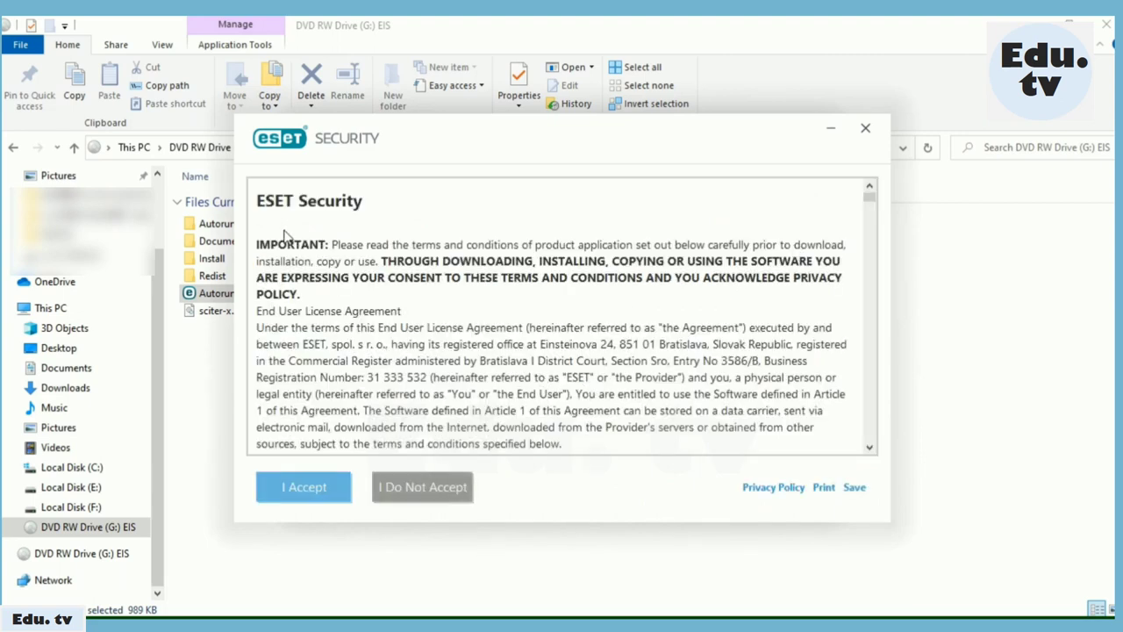
# Go through the ESET End User License Agreement to its end and accept it.
pyautogui.click(869, 448)
pyautogui.click(870, 447)
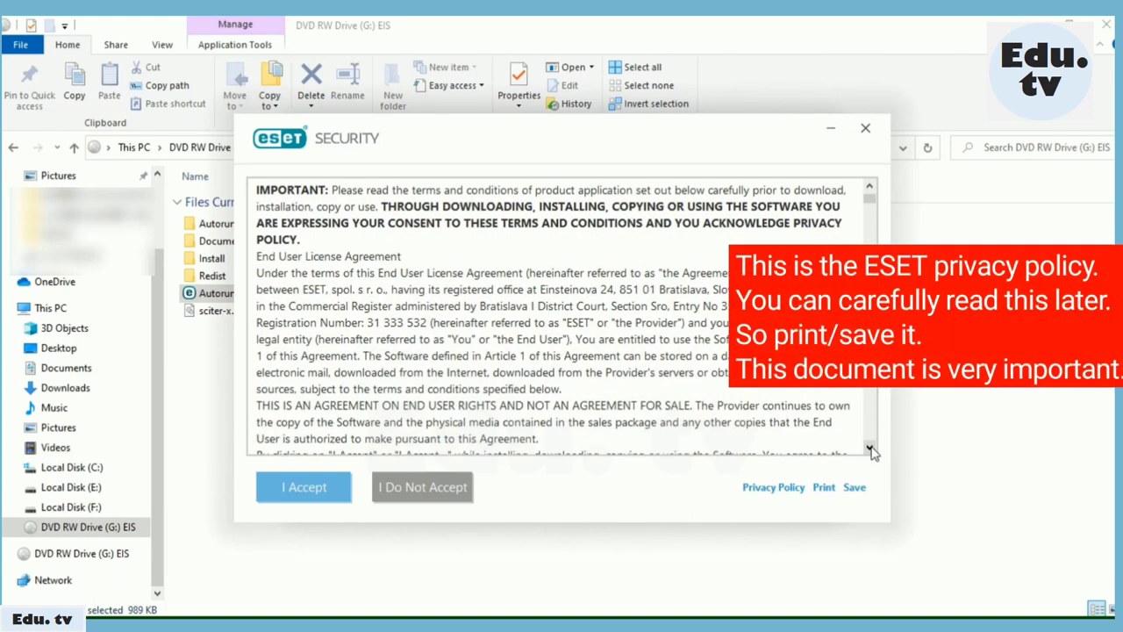
pyautogui.click(870, 448)
pyautogui.click(870, 447)
pyautogui.click(870, 448)
pyautogui.click(870, 448)
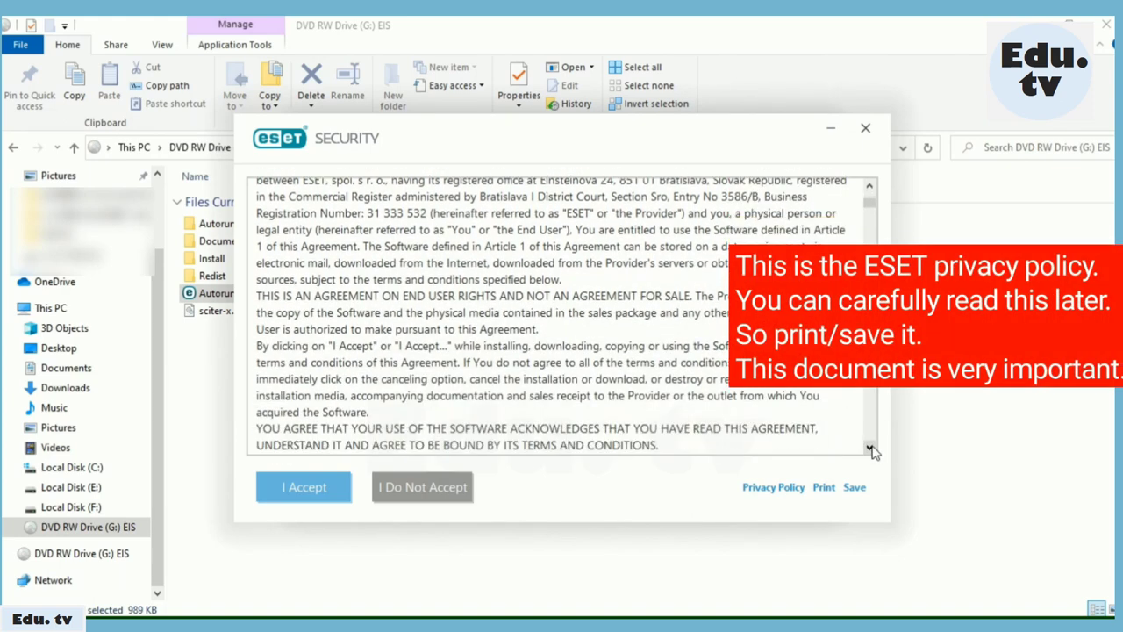
pyautogui.click(870, 448)
pyautogui.click(870, 447)
pyautogui.click(870, 448)
pyautogui.click(870, 447)
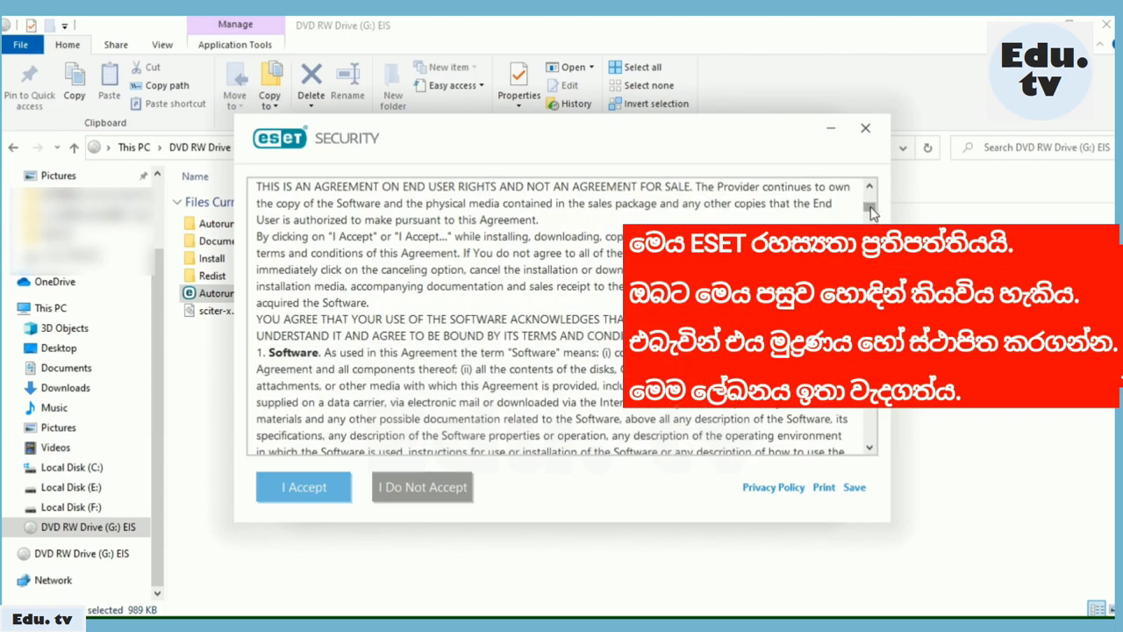
pyautogui.scroll(-15, 879, 214)
pyautogui.moveTo(870, 228); pyautogui.dragTo(870, 466)
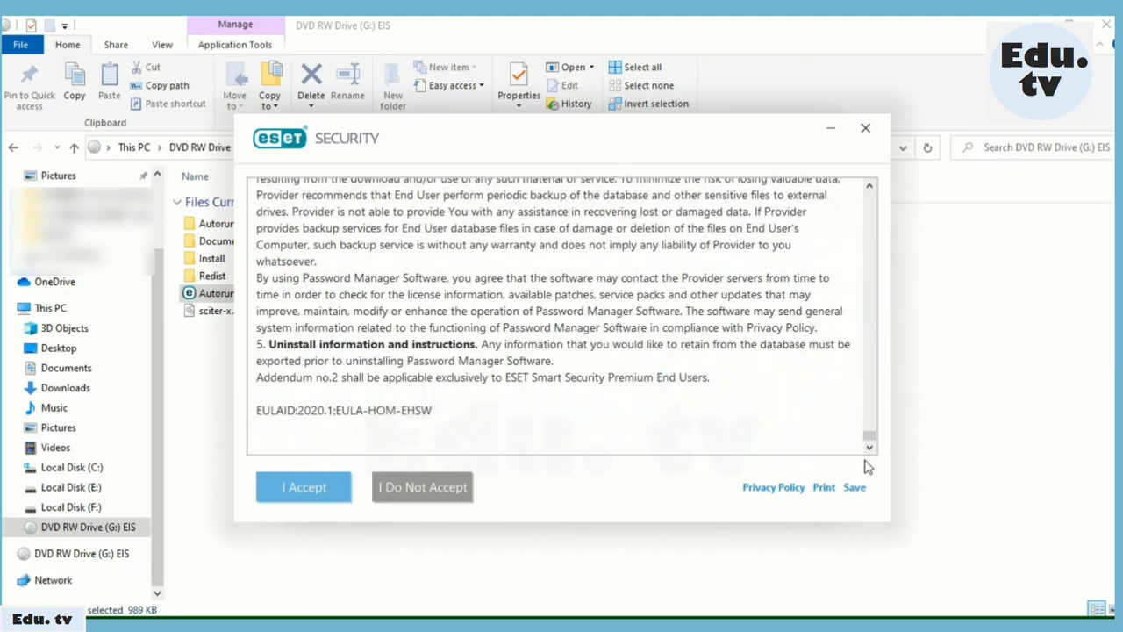
pyautogui.click(296, 488)
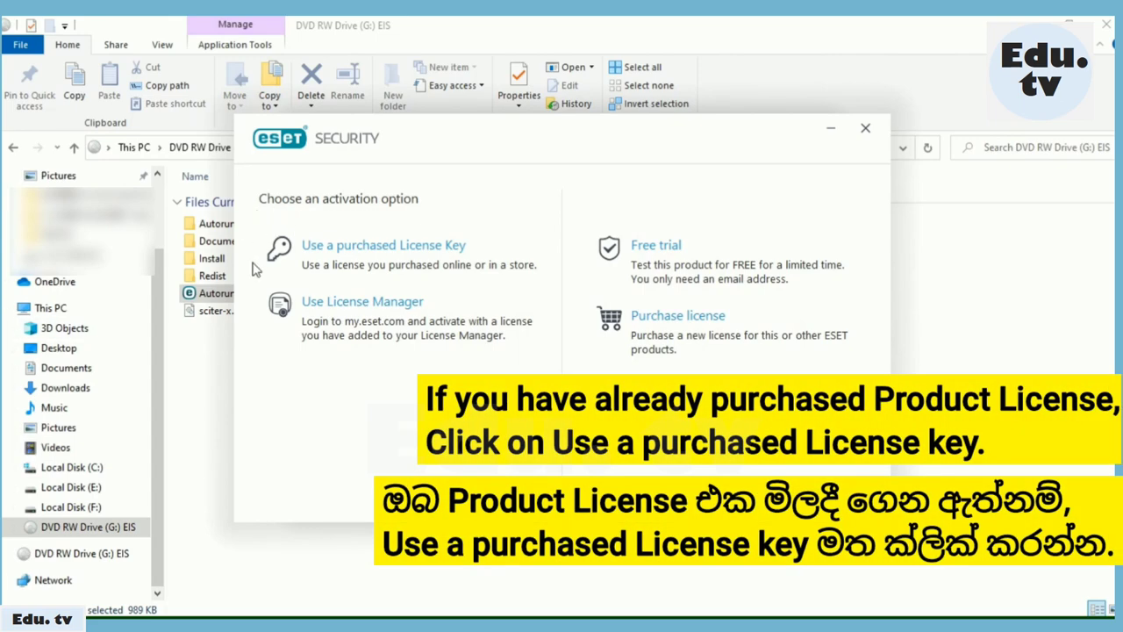
# Choose activation with a purchased License Key, enter the product license key and submit it.
pyautogui.click(377, 247)
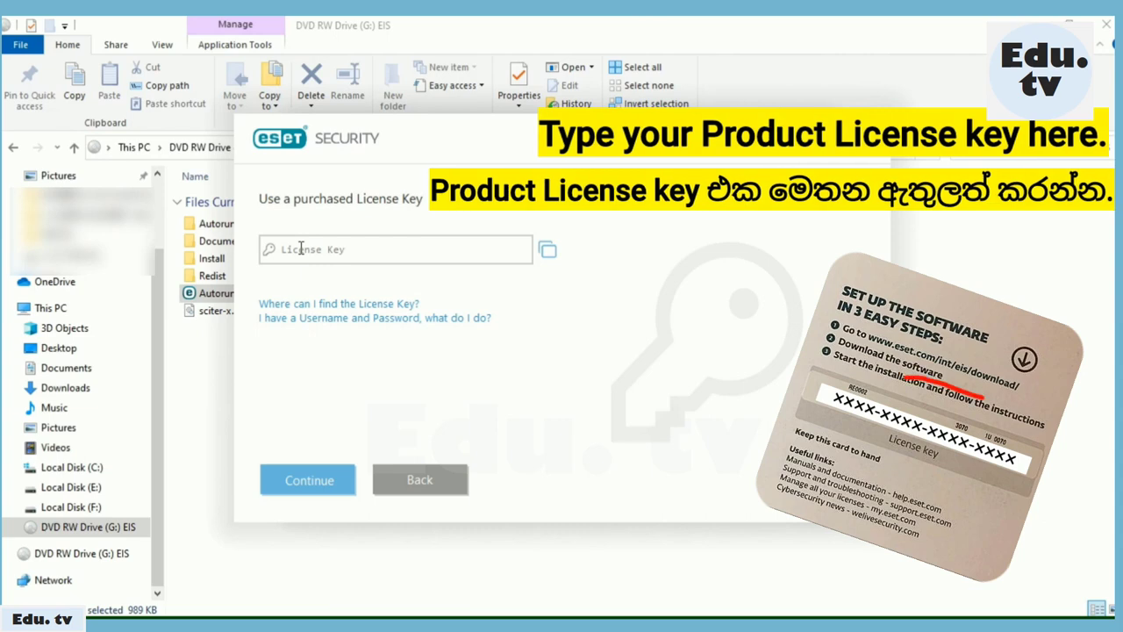
pyautogui.click(300, 248)
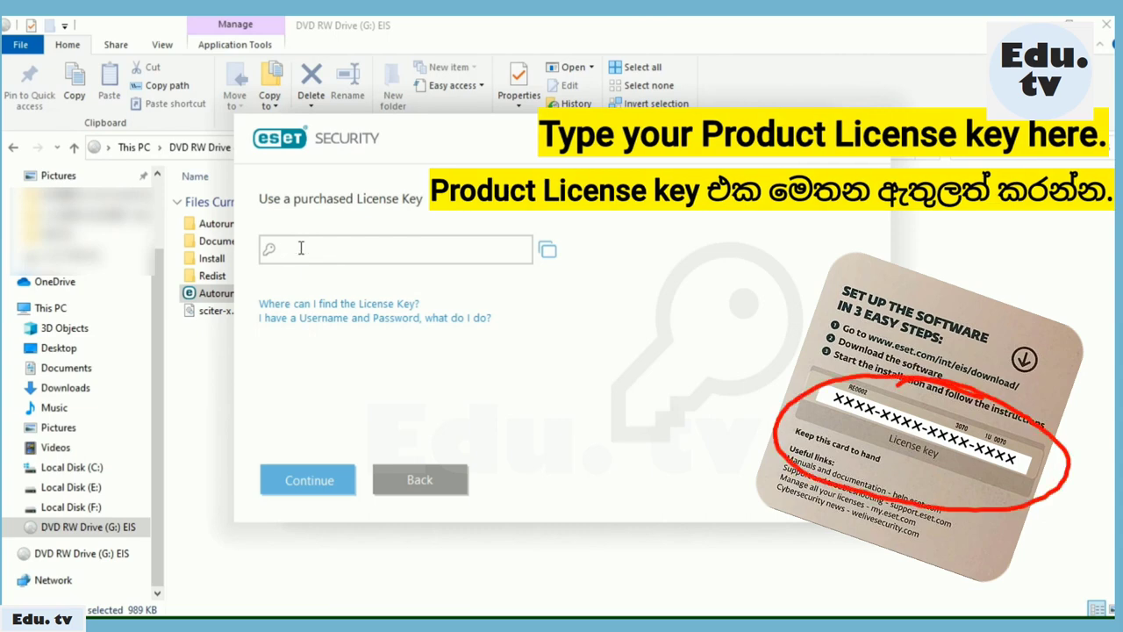
pyautogui.write('H')
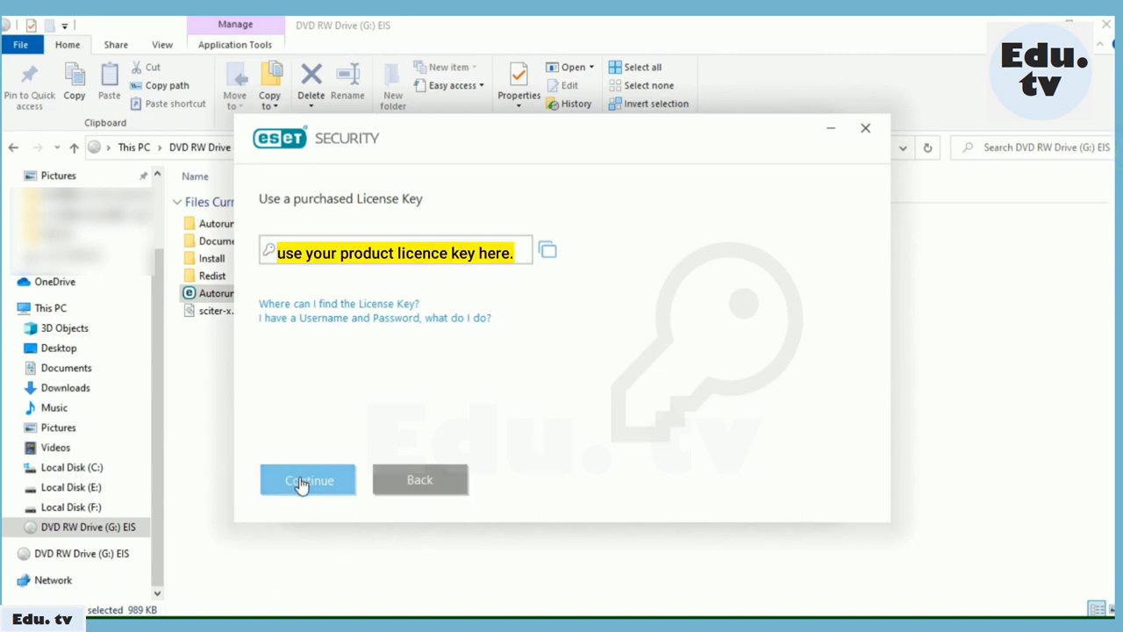
pyautogui.click(301, 484)
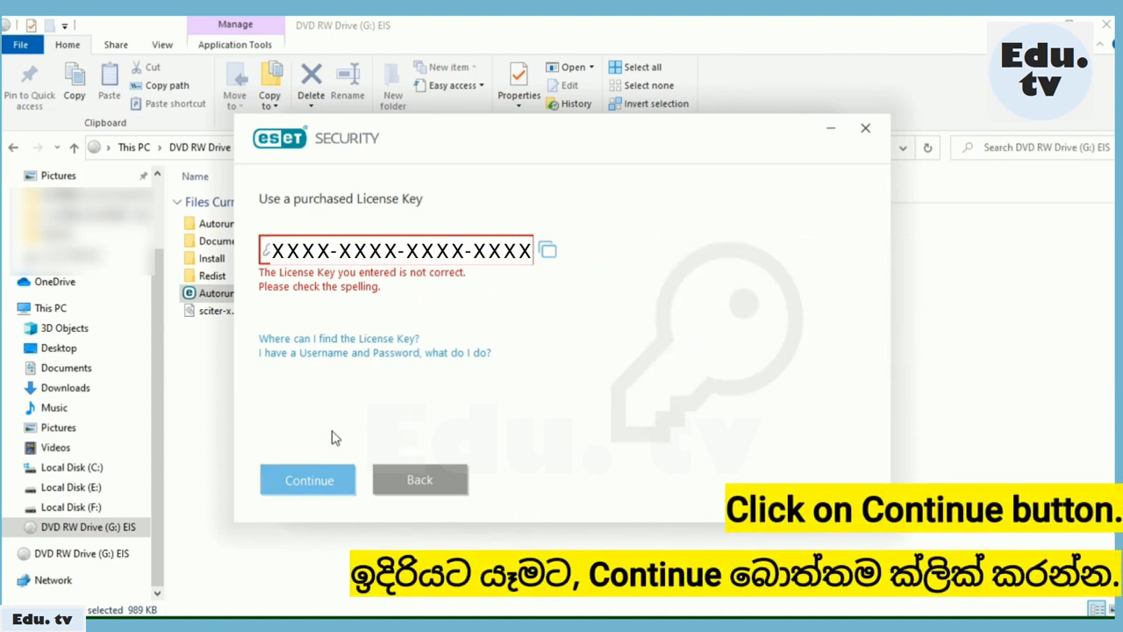
pyautogui.click(311, 489)
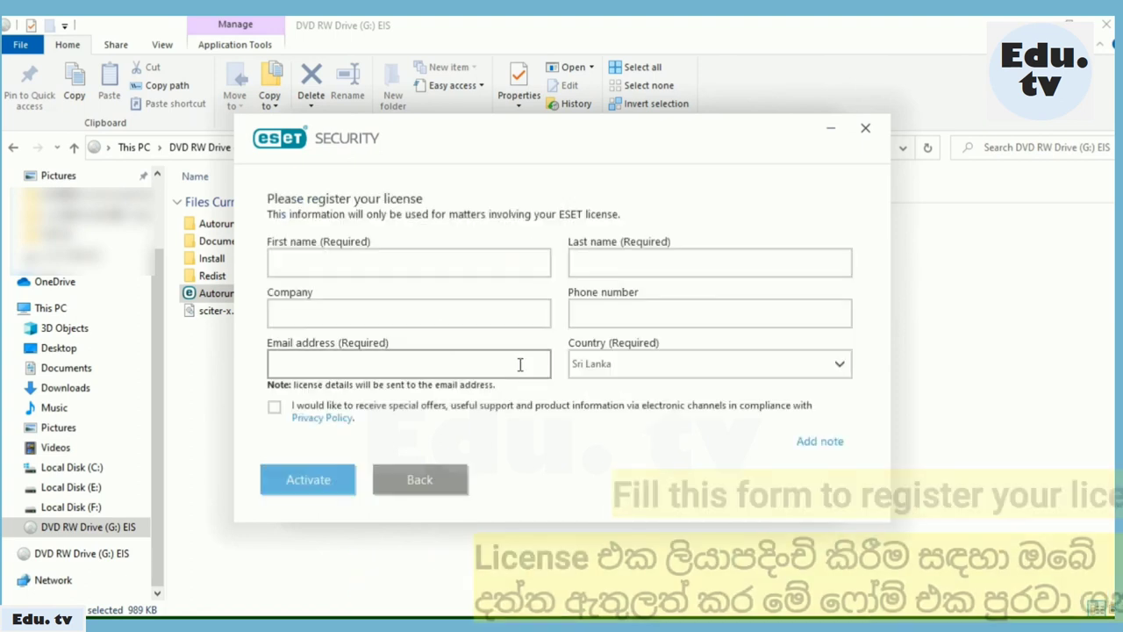
# Register the license with the owner's name and contact details, opt in to special offers, and proceed with activating ESET Internet Security.
pyautogui.click(296, 261)
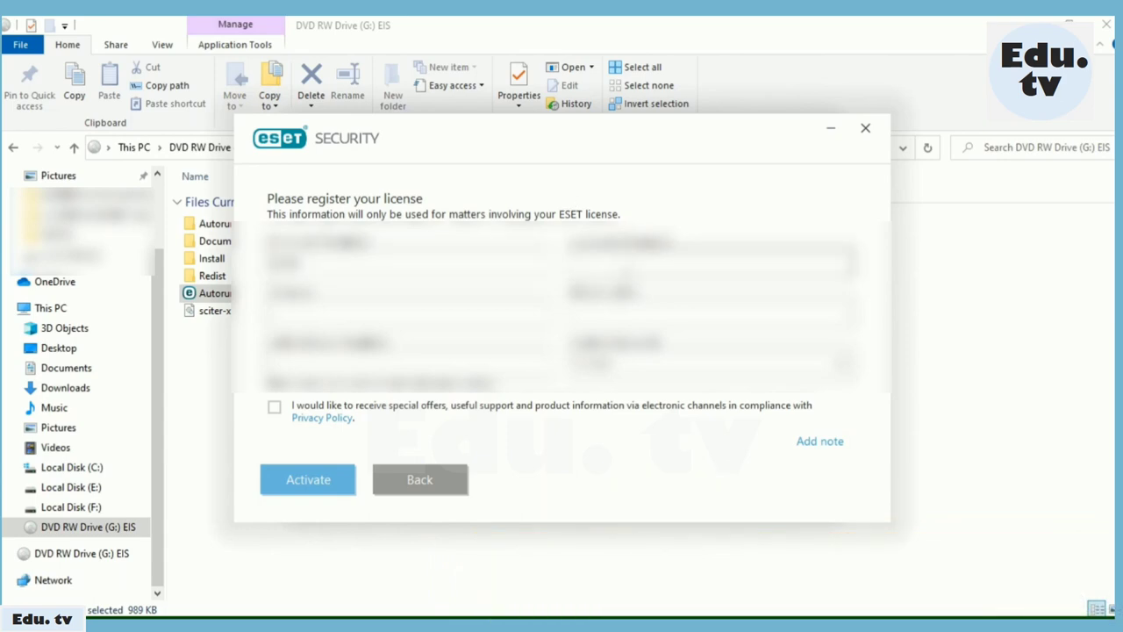
pyautogui.click(623, 268)
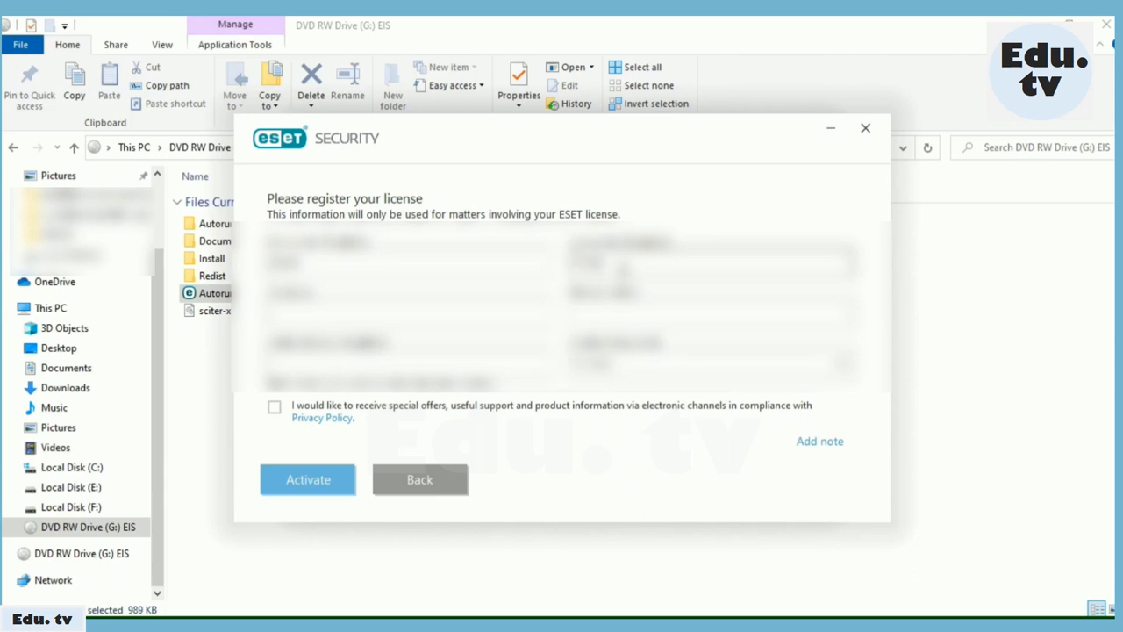
pyautogui.write('ing')
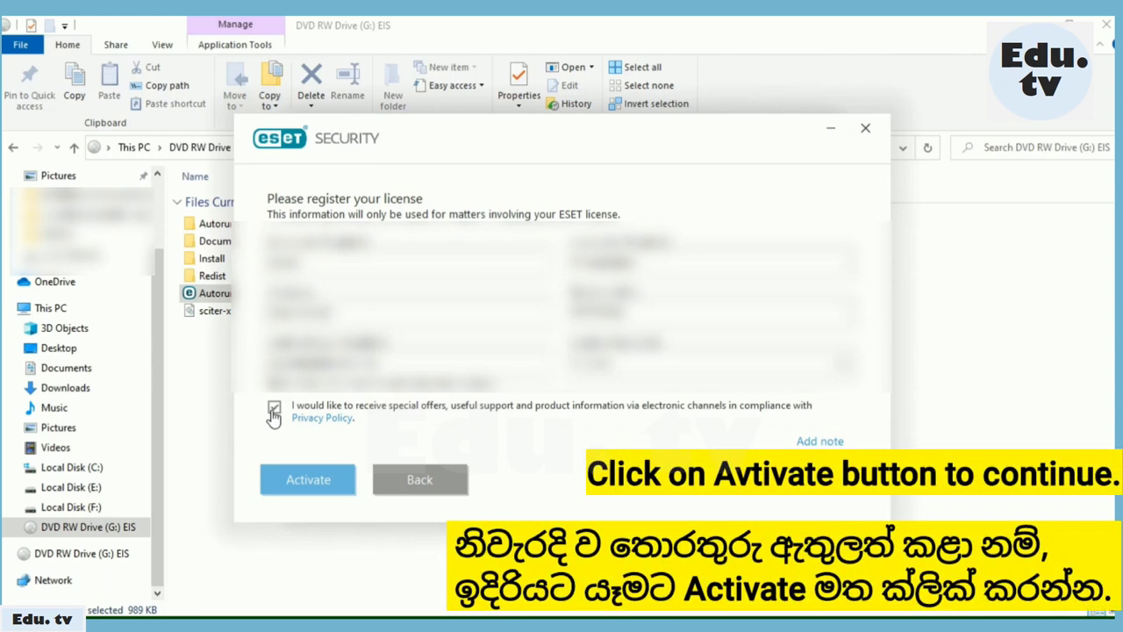
pyautogui.click(306, 488)
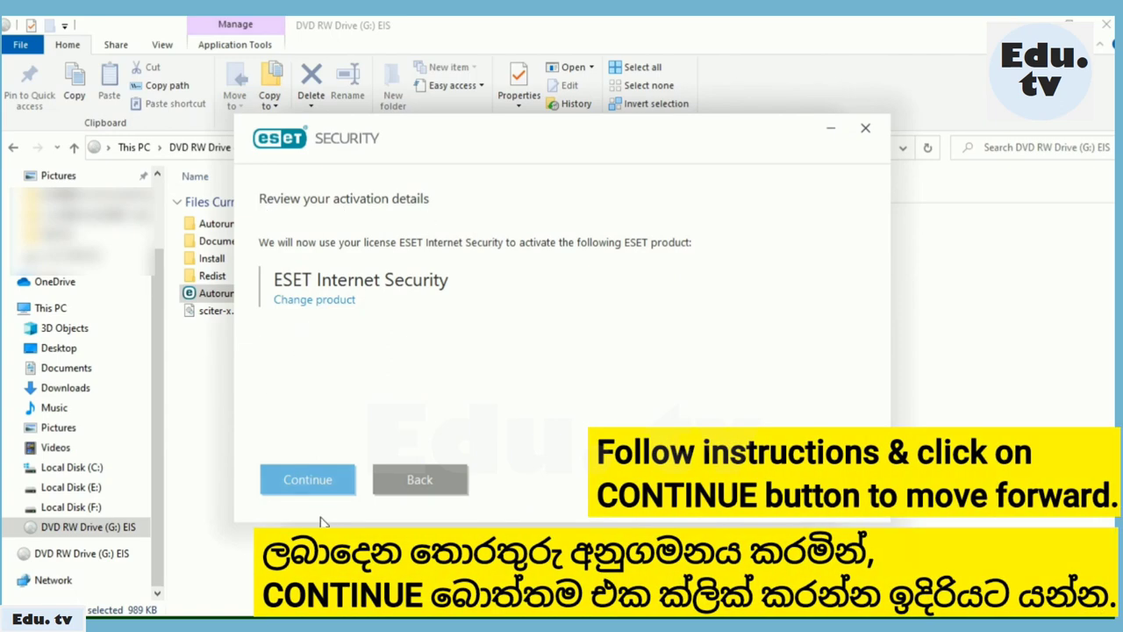
pyautogui.click(307, 481)
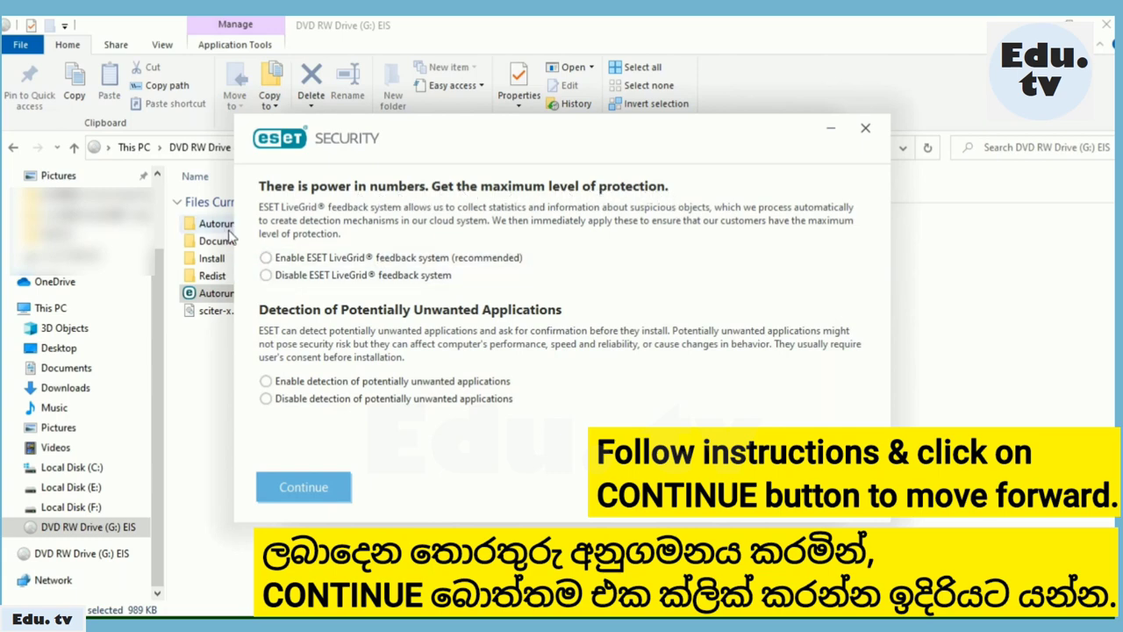
# Install with the ESET LiveGrid feedback system, detection of potentially unwanted applications and Customer Experience Improvement Program participation all enabled.
pyautogui.click(266, 258)
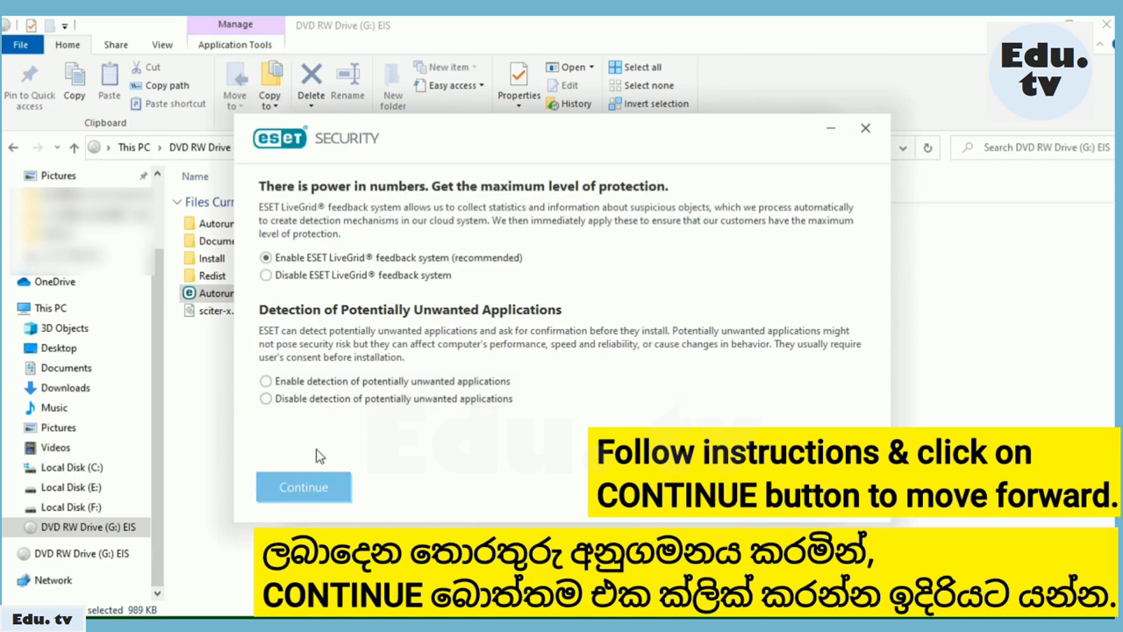
pyautogui.click(266, 381)
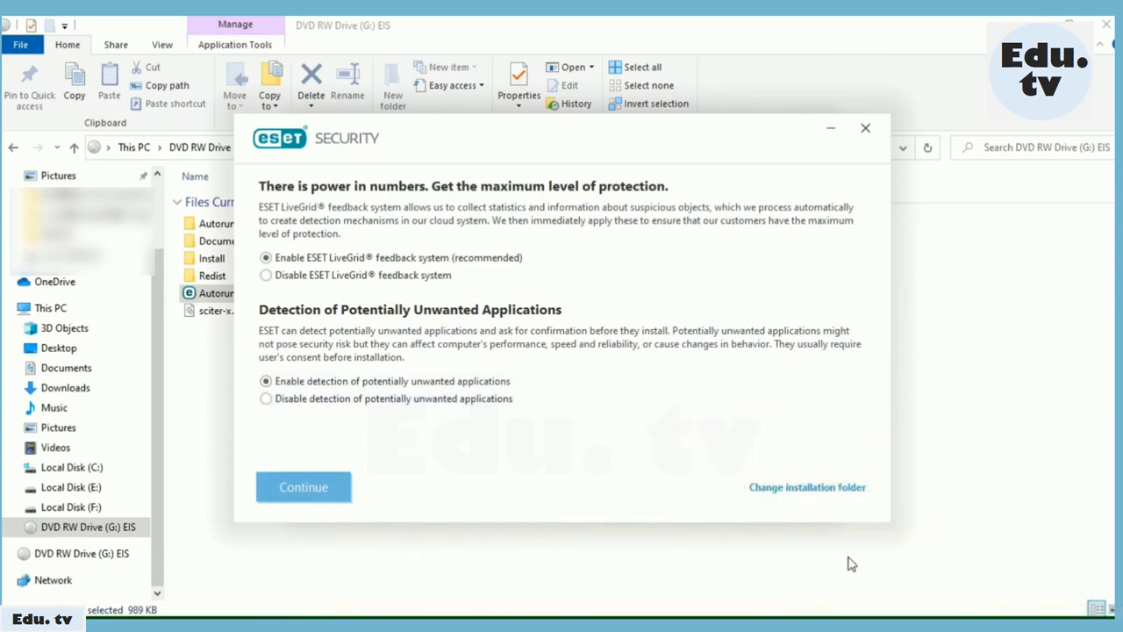
pyautogui.click(333, 489)
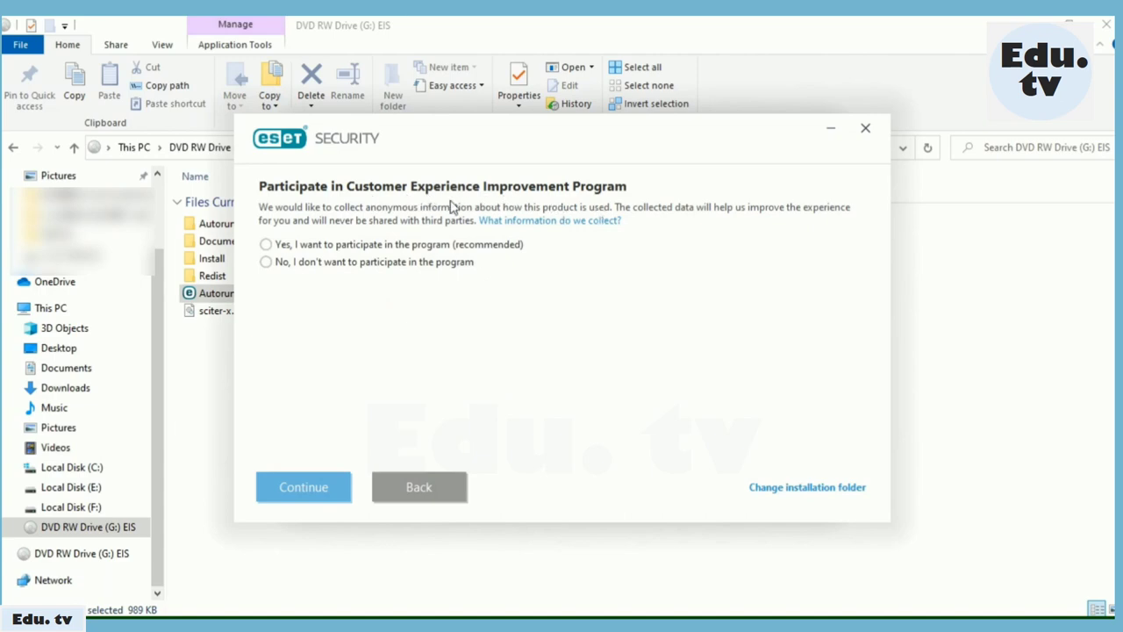
pyautogui.click(266, 244)
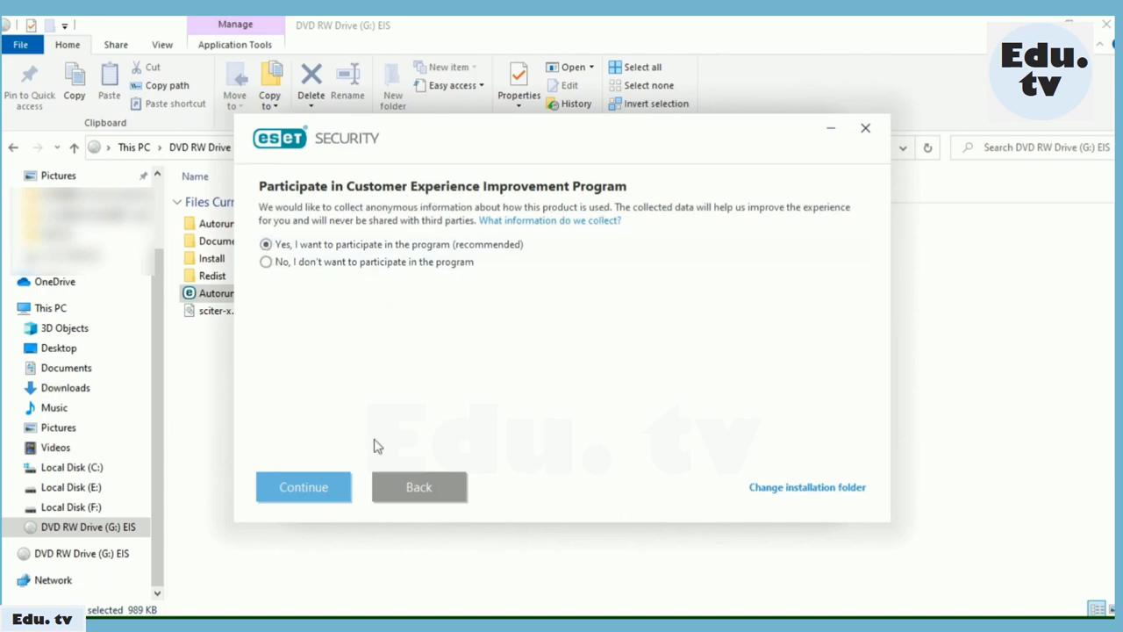
pyautogui.click(301, 497)
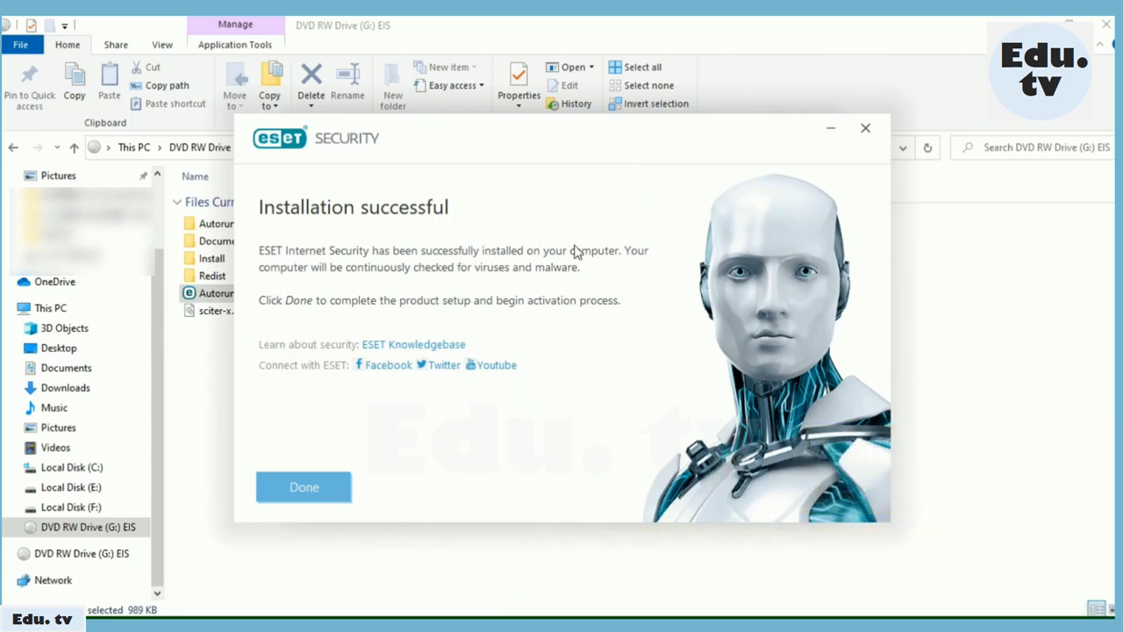
# Finish the setup wizard and open ESET Security from the desktop.
pyautogui.click(316, 489)
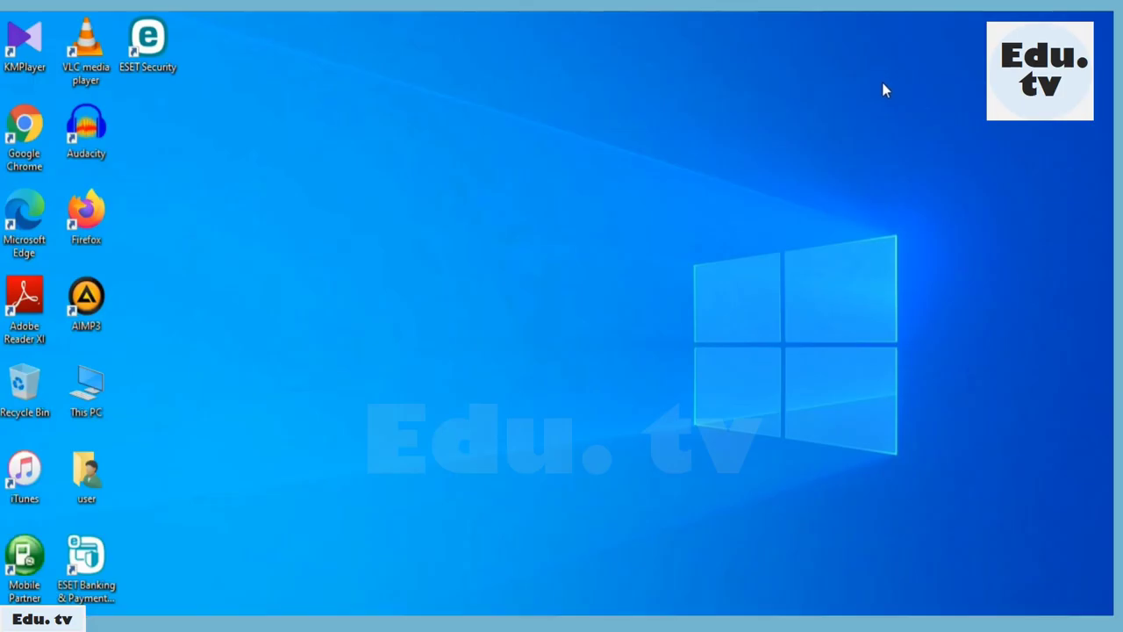
pyautogui.doubleClick(148, 40)
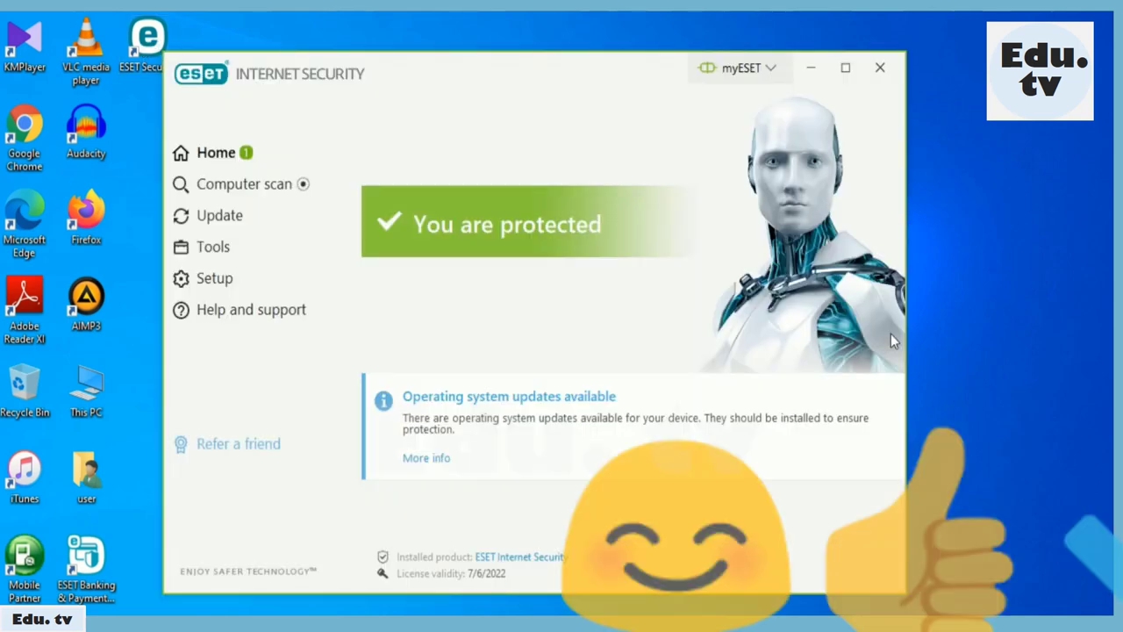